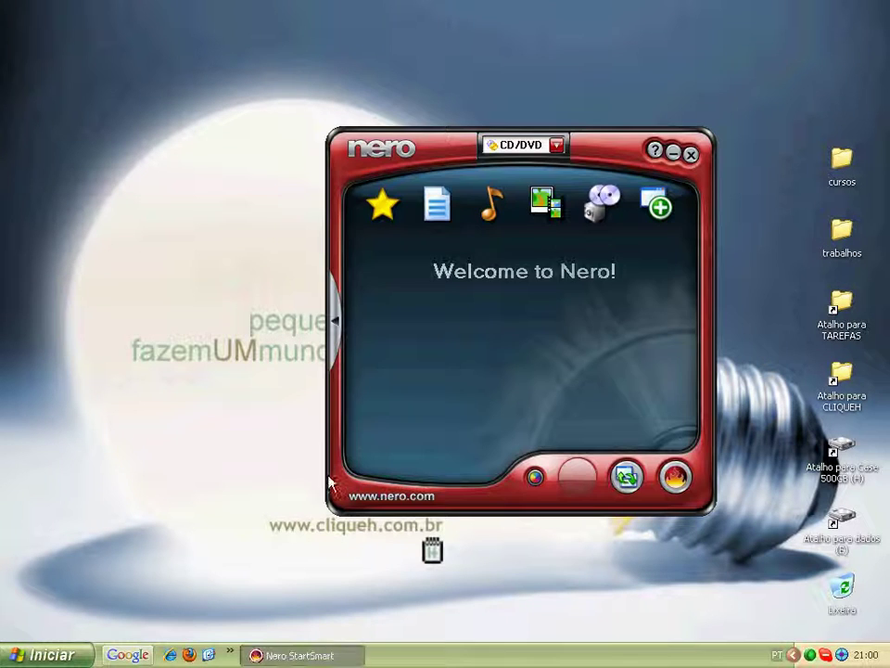
mouse_move(594, 196)
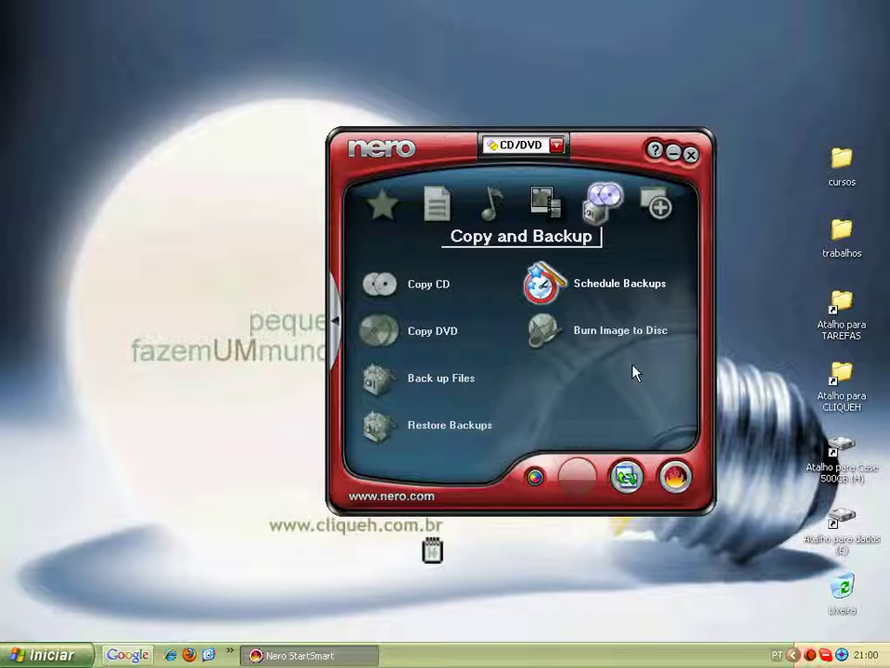
left_click(334, 319)
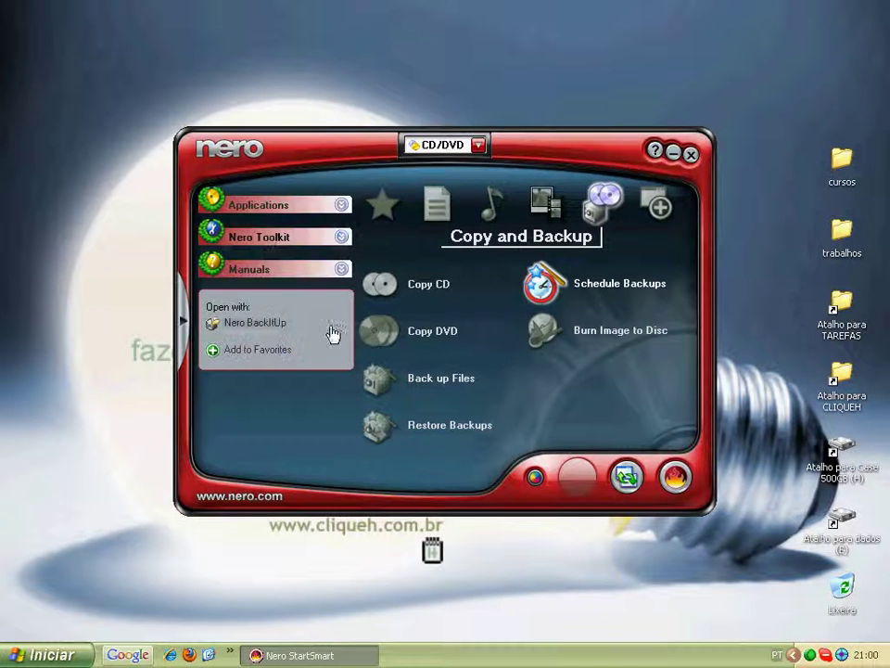
left_click(259, 205)
mouse_move(466, 196)
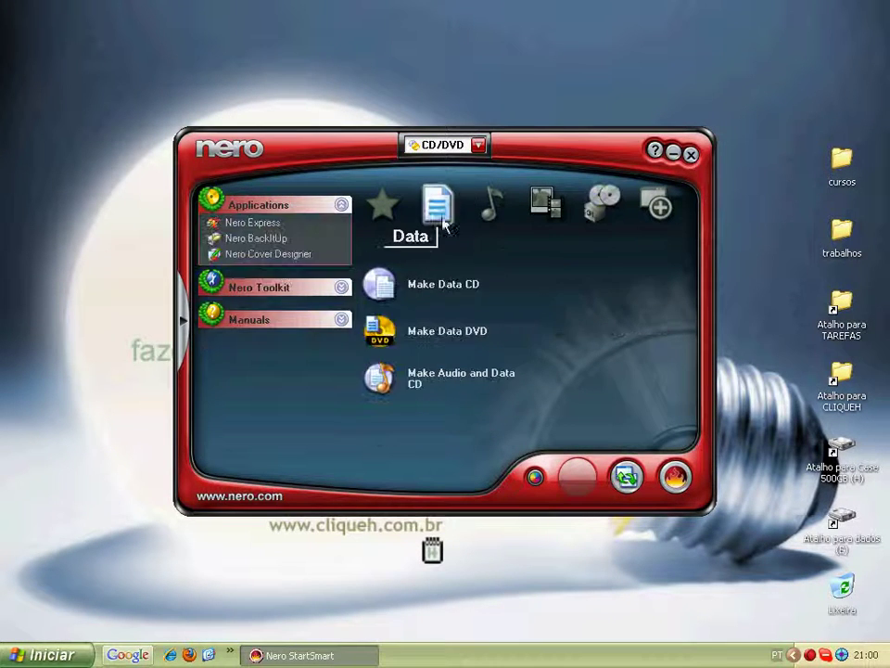
left_click(188, 330)
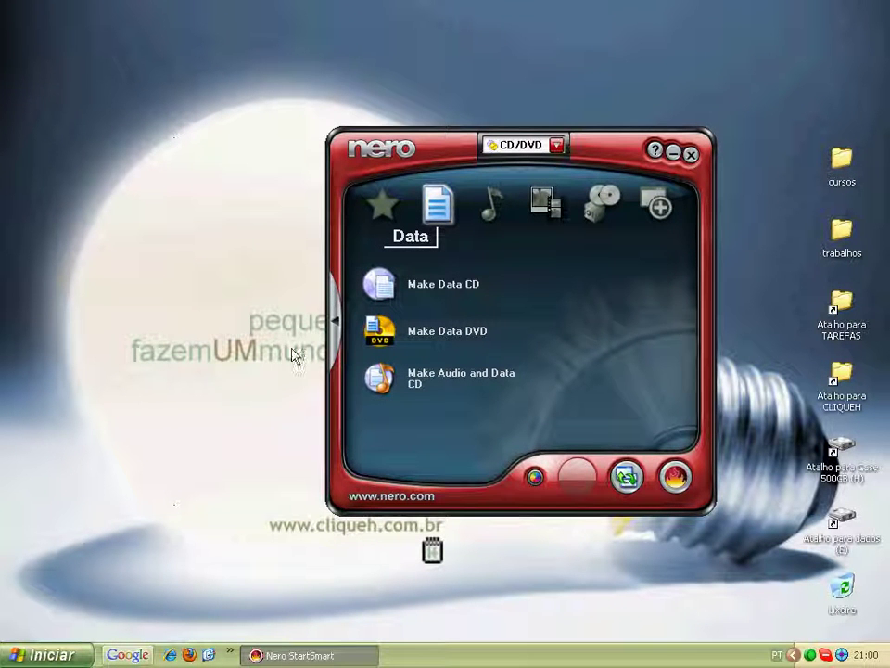
- Set the program language to Brazilian Portuguese in the configuration and return to the task view
left_click(627, 477)
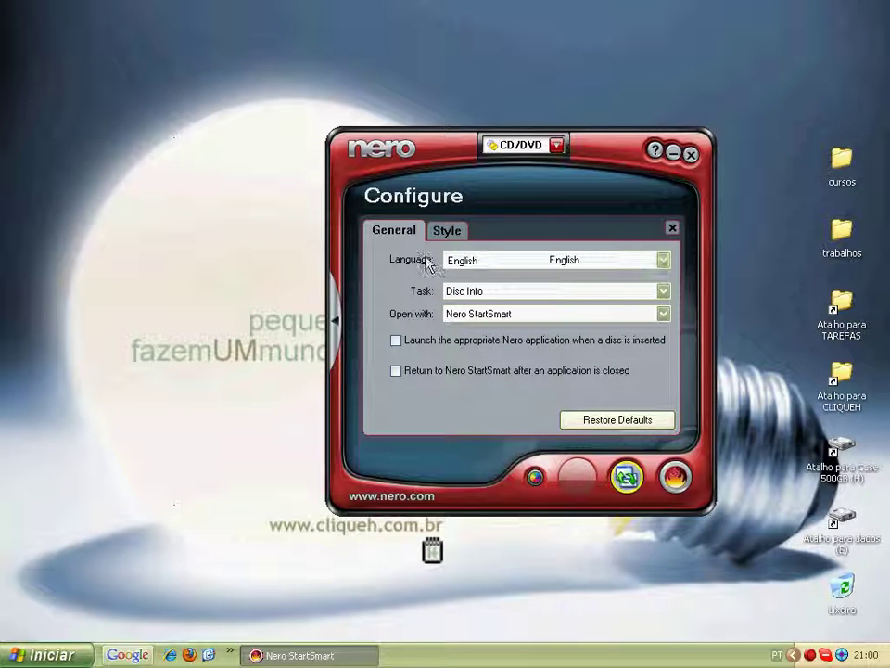
left_click(513, 270)
left_click(663, 334)
left_click(663, 334)
left_click(663, 334)
left_click(663, 333)
left_click(663, 334)
left_click(663, 334)
left_click(663, 334)
left_click(663, 334)
left_click(663, 334)
left_click(663, 334)
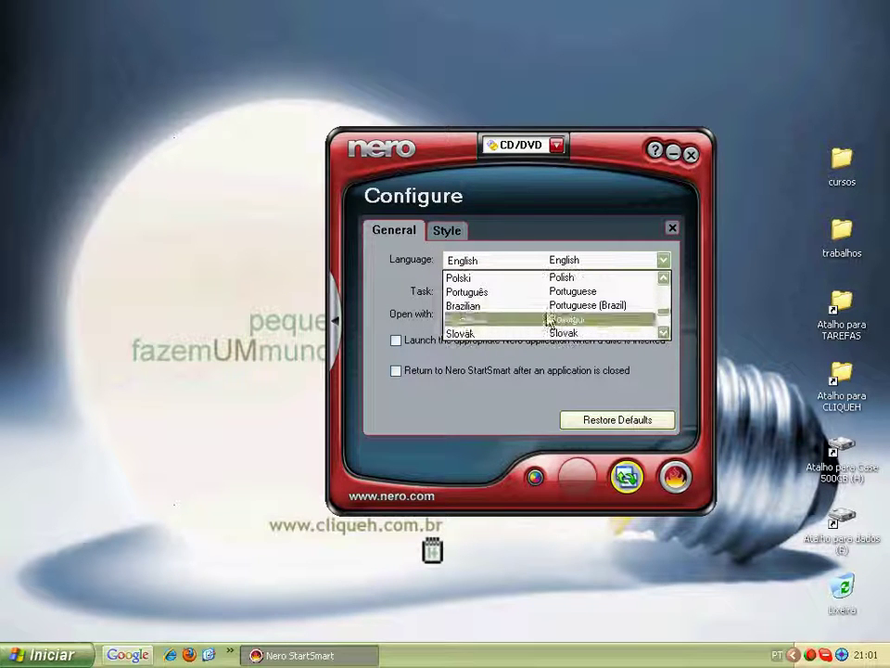
left_click(598, 305)
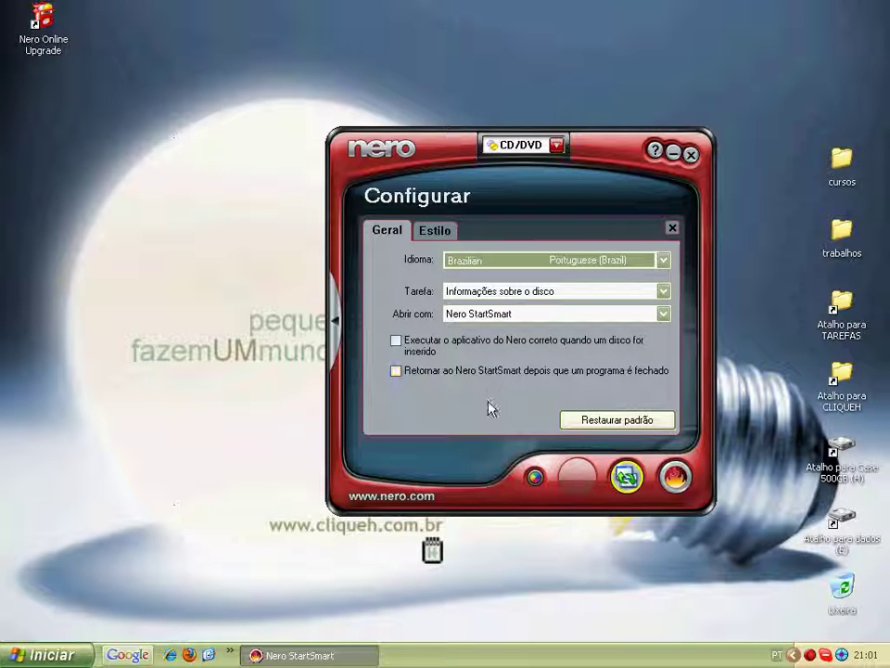
left_click(618, 421)
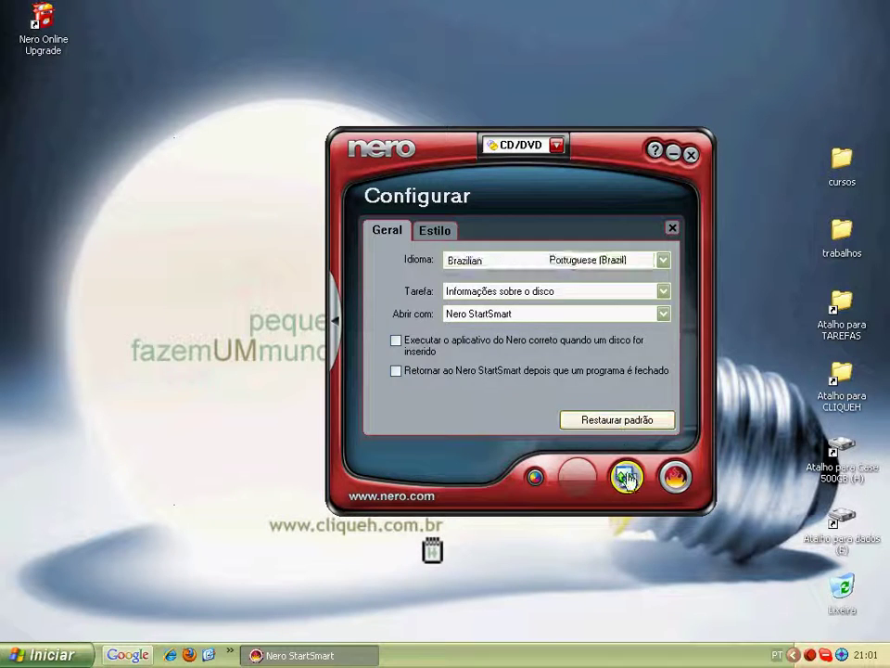
- Look through the Favoritos and Dados task categories, finishing on Favoritos
left_click(456, 378)
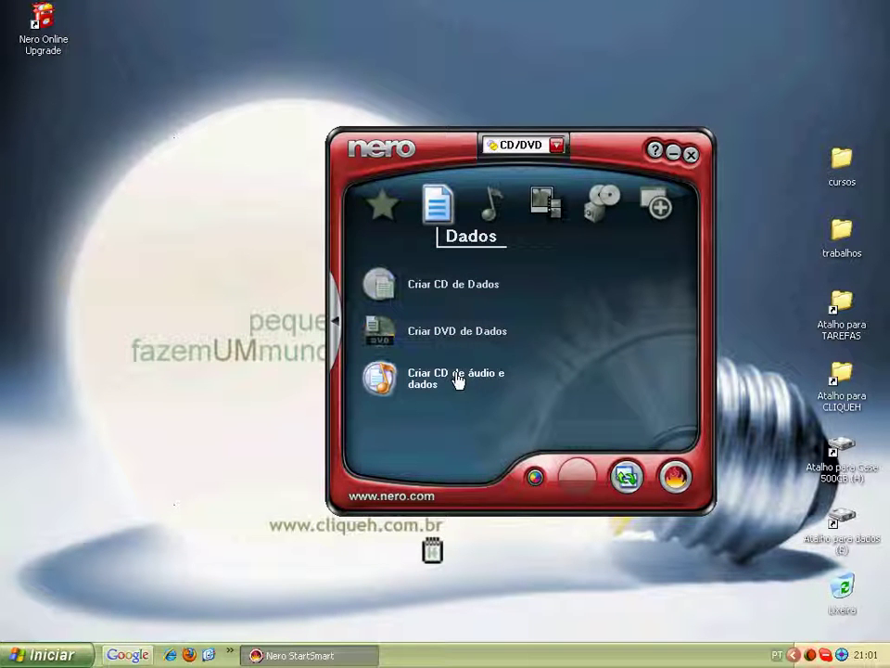
left_click(389, 221)
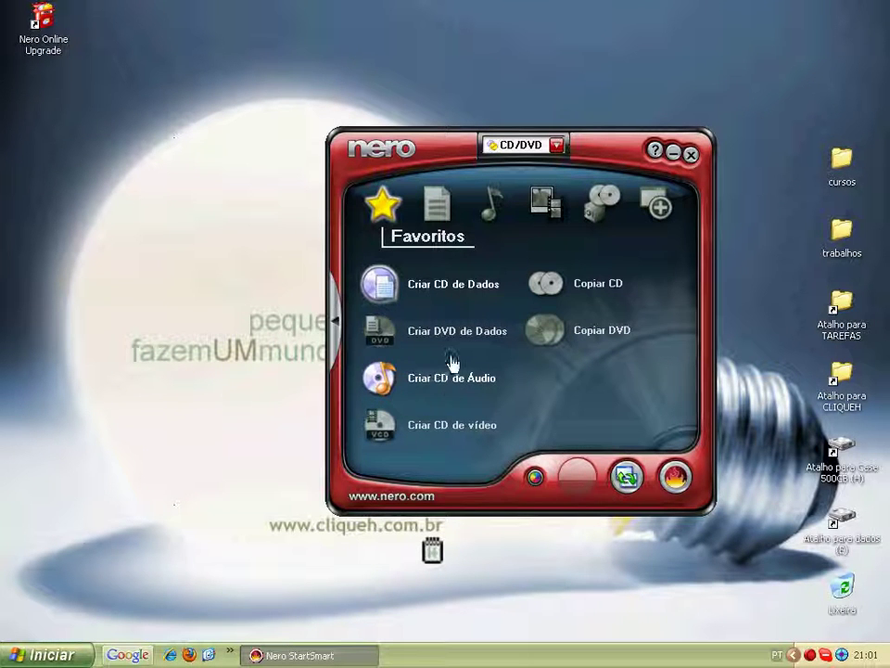
left_click(450, 215)
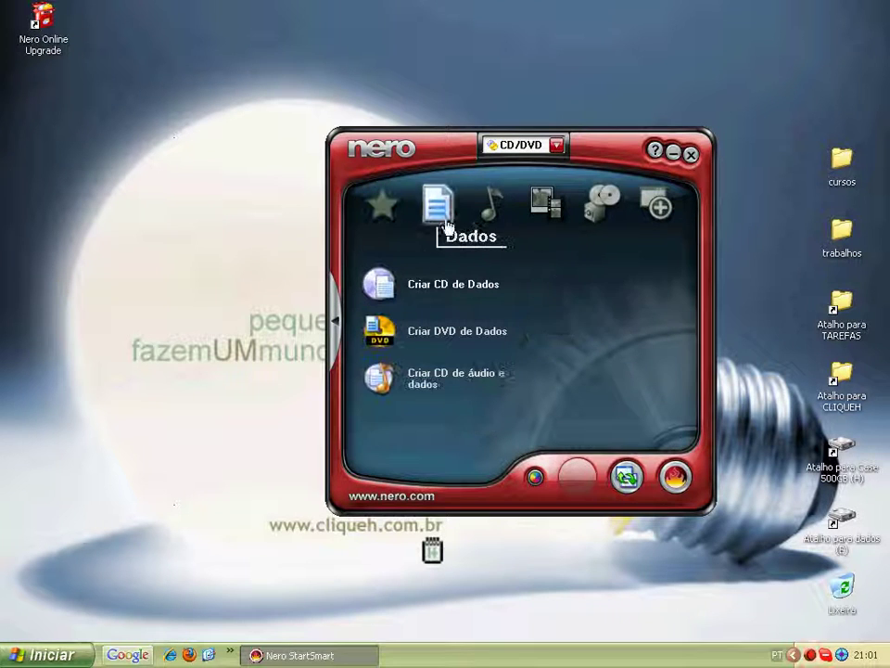
left_click(384, 210)
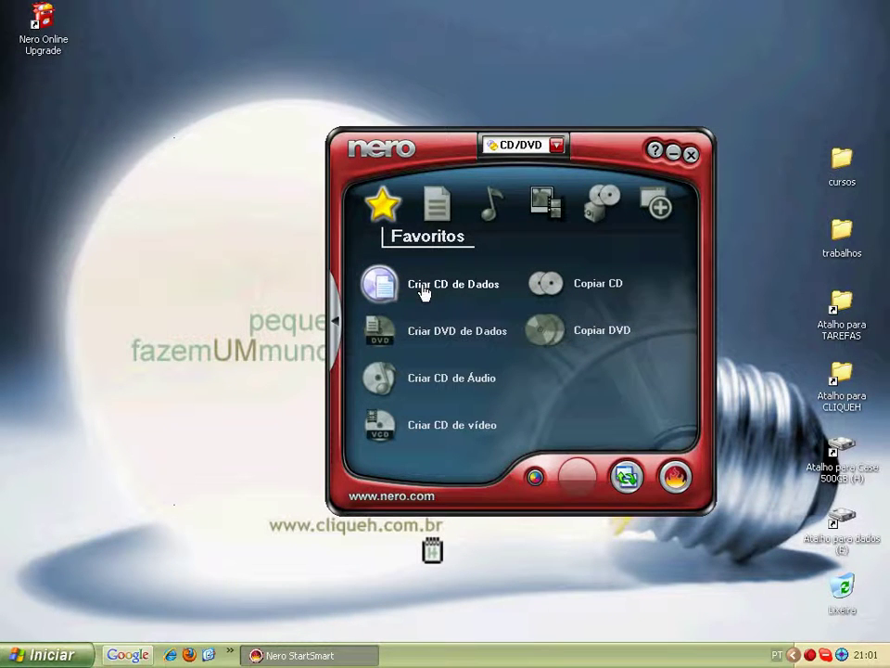
- Delete the Nero Online Upgrade shortcut from the desktop
left_click_drag(440, 143, 437, 106)
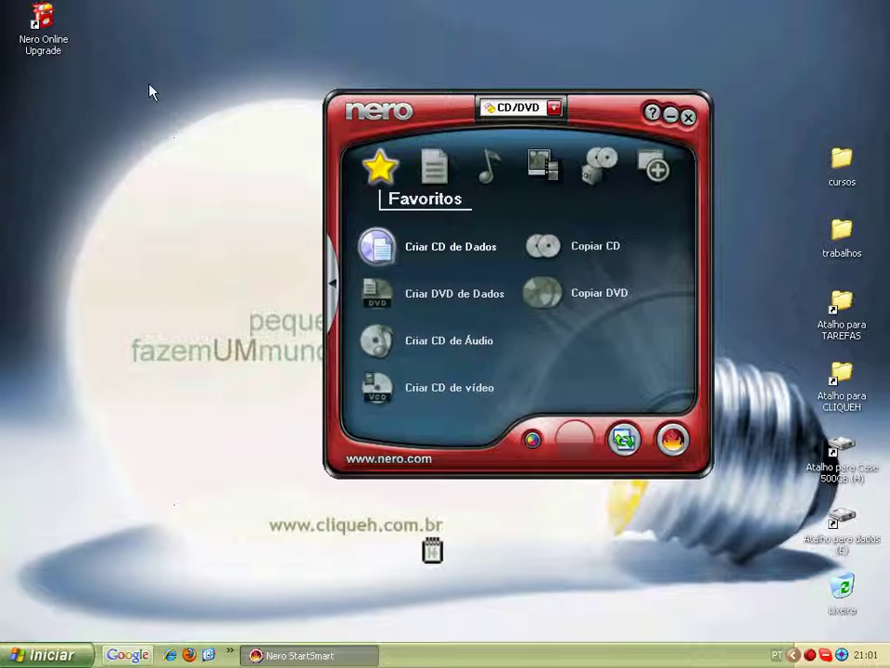
left_click(33, 18)
key("Delete")
key("Return")
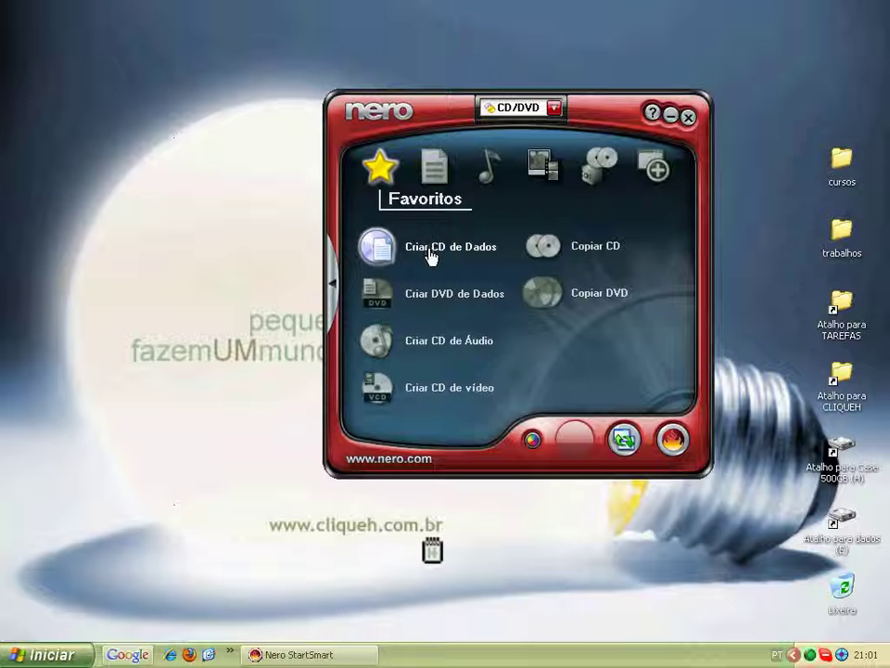
- Start a new data CD compilation from the Favoritos tasks and reposition its window on the desktop
left_click(429, 256)
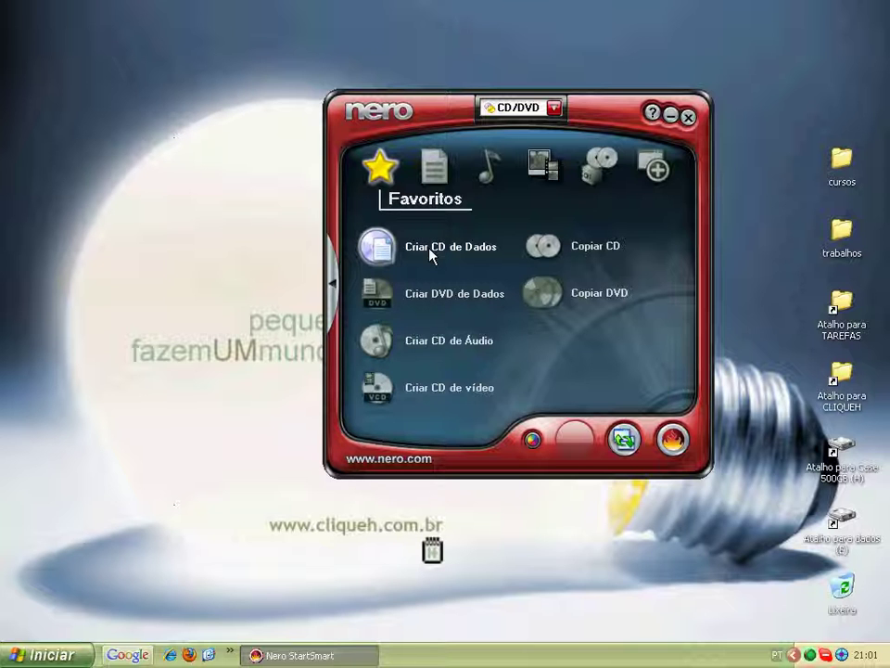
left_click(394, 256)
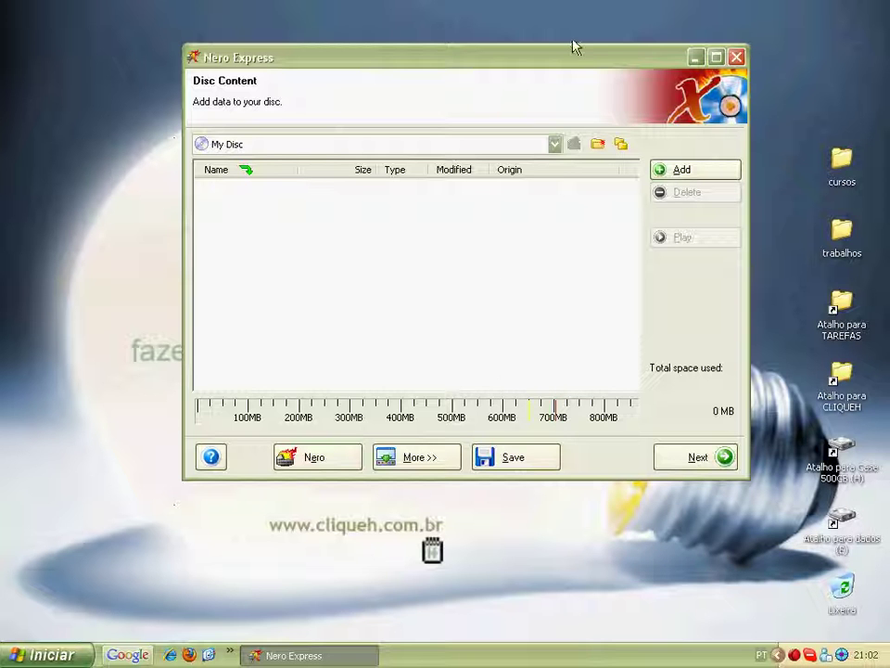
left_click_drag(575, 53, 524, 37)
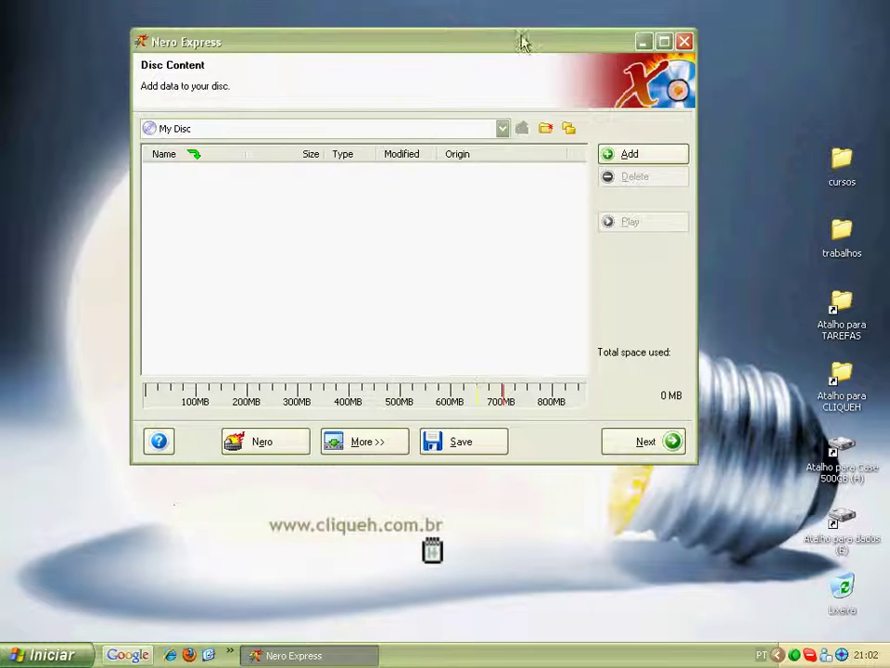
- Add Inverno.jpg, Montanhas azuis.jpg, Ninféias.jpg and Pôr-do-sol.jpg from the Amostras de imagens folder to the disc
left_click(645, 158)
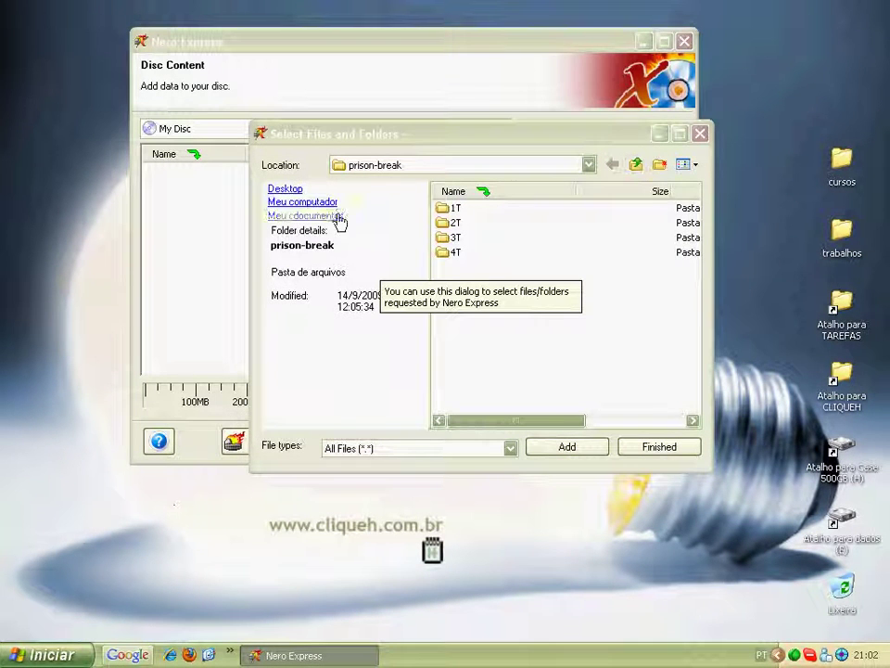
left_click(299, 215)
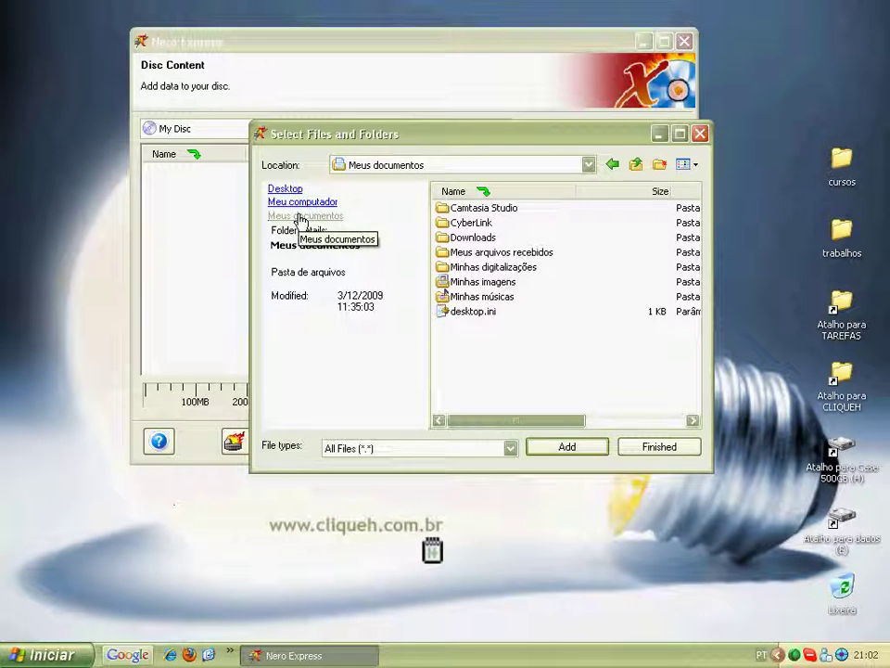
left_click(471, 283)
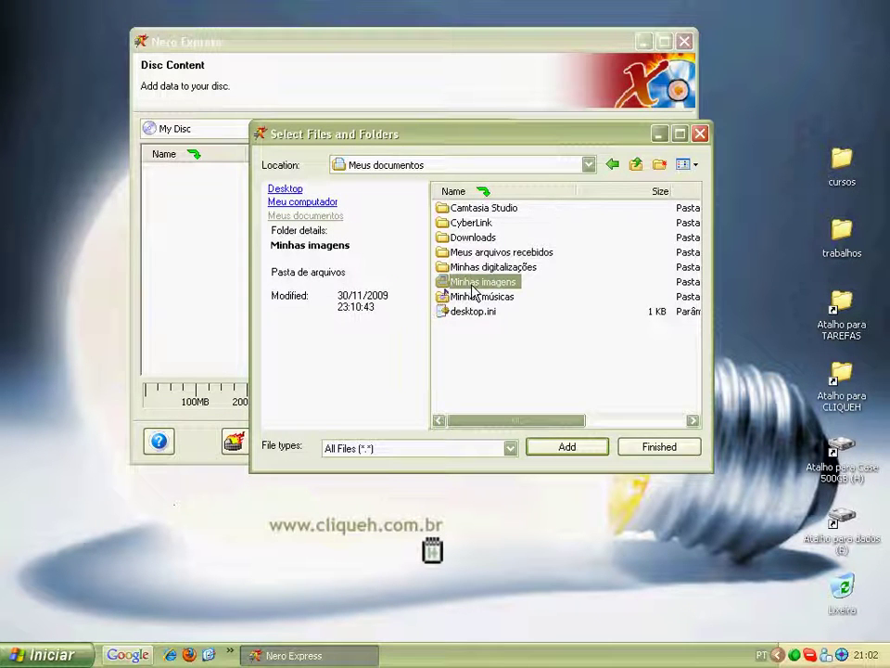
double_click(471, 284)
double_click(484, 213)
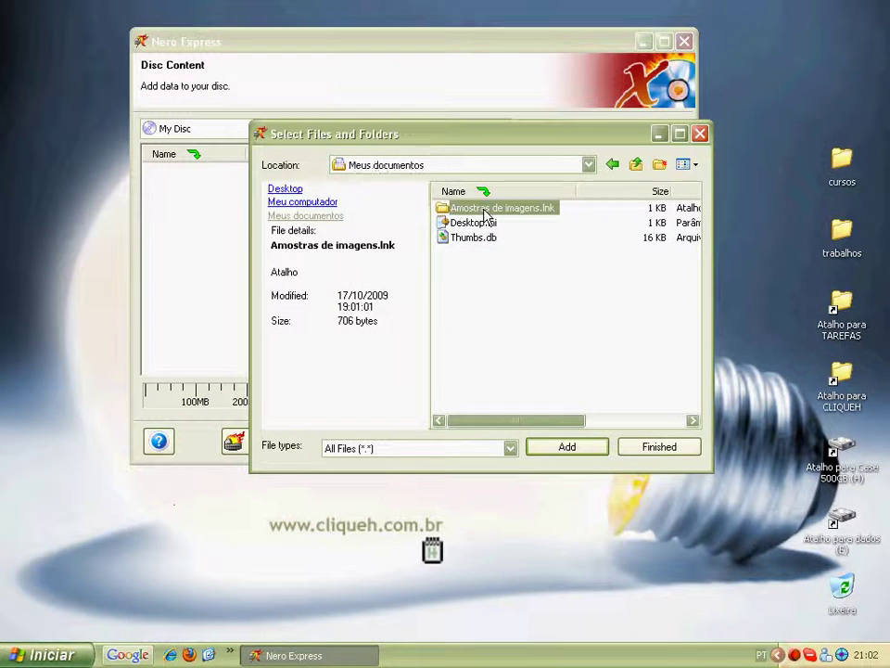
left_click(482, 265)
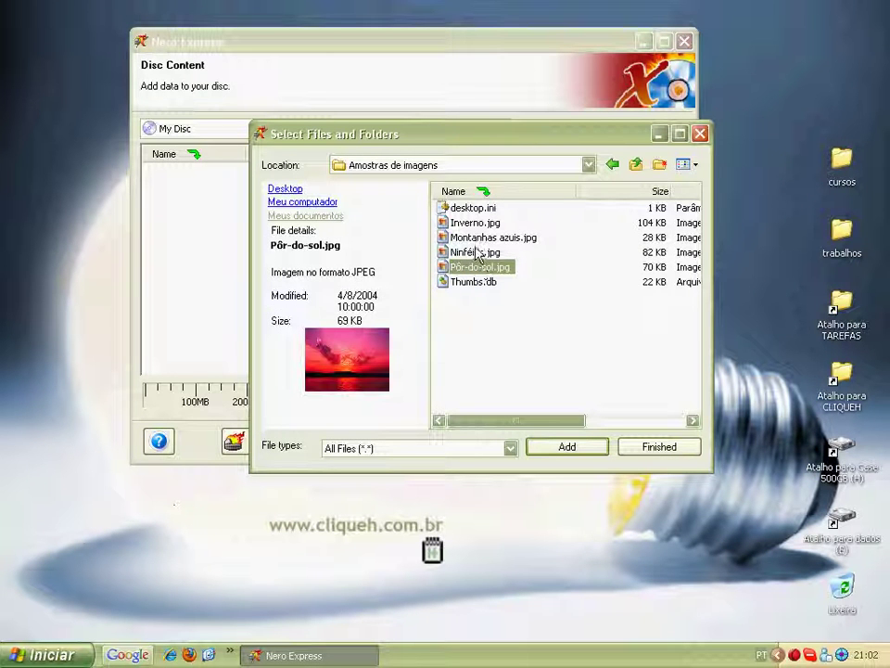
left_click(473, 223, "shift")
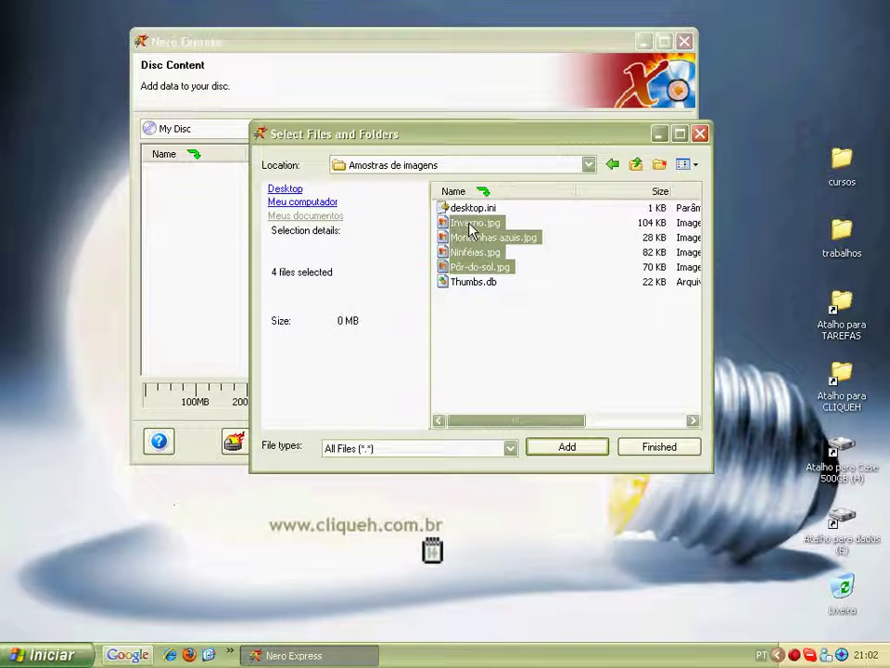
left_click_drag(454, 137, 655, 147)
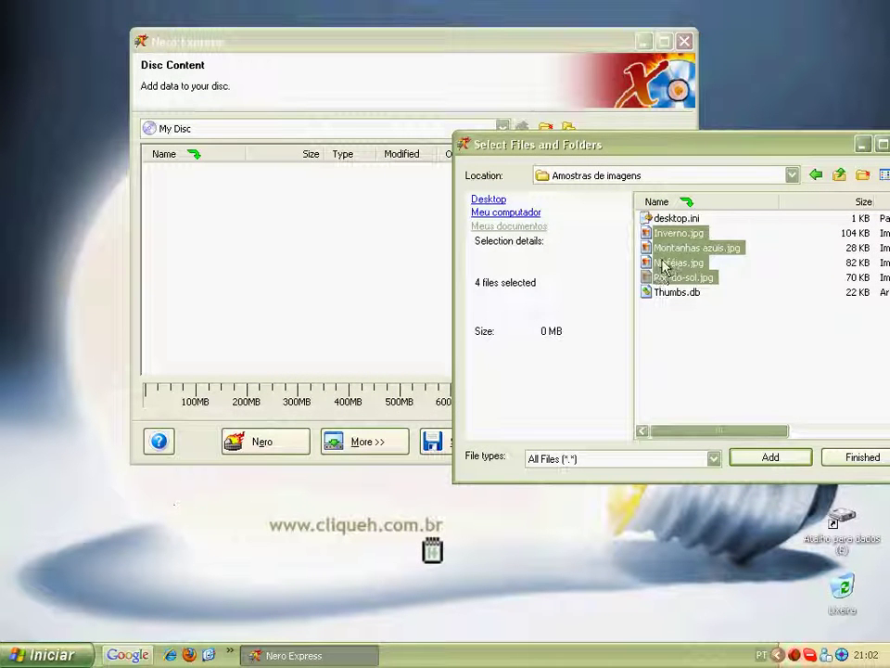
left_click_drag(658, 267, 311, 262)
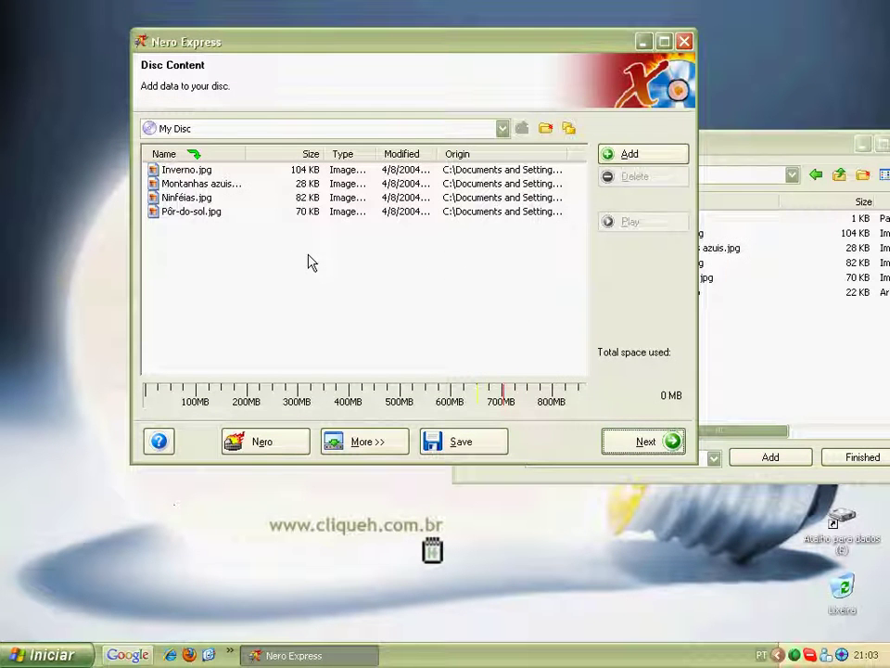
- Add the mpb folder from MUSICAS on the dados (E:) drive to the disc content
left_click(741, 147)
left_click_drag(706, 152, 582, 132)
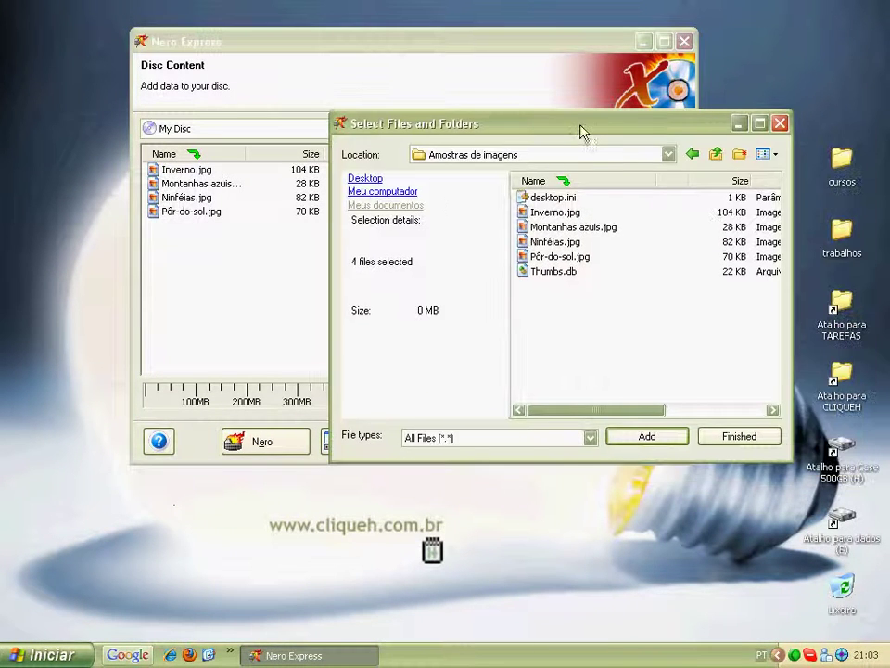
left_click(366, 179)
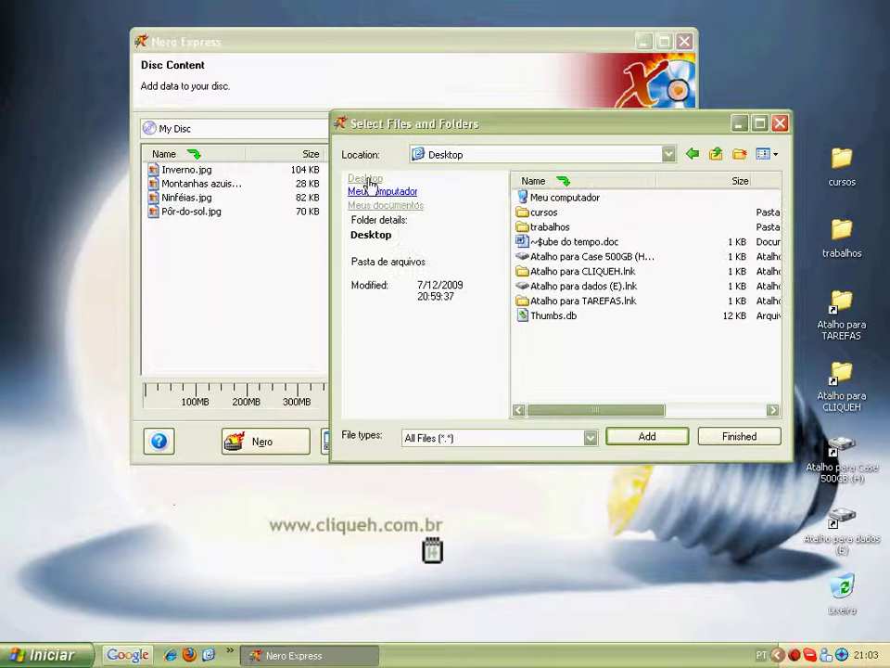
double_click(568, 286)
left_click(468, 355)
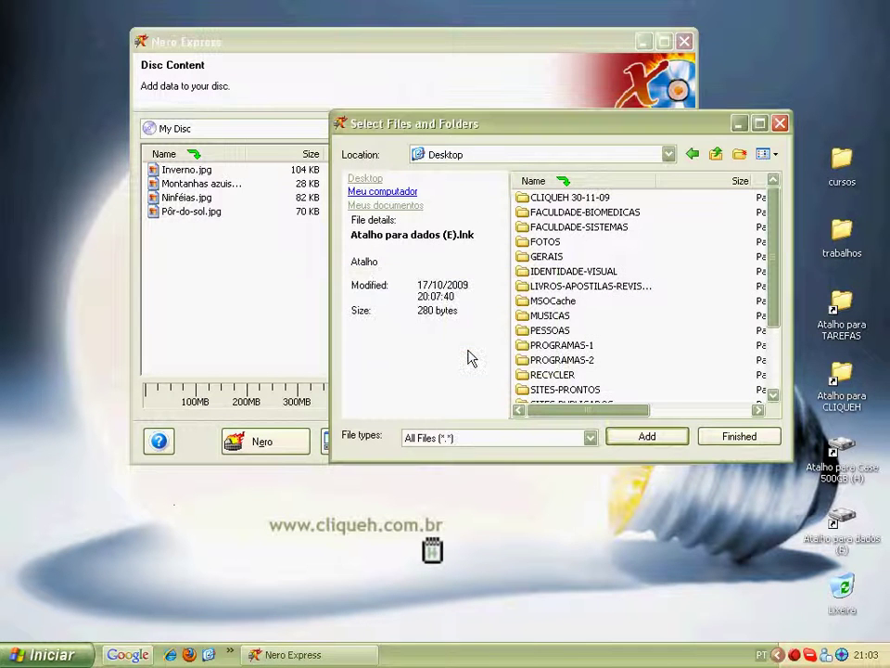
left_click(387, 192)
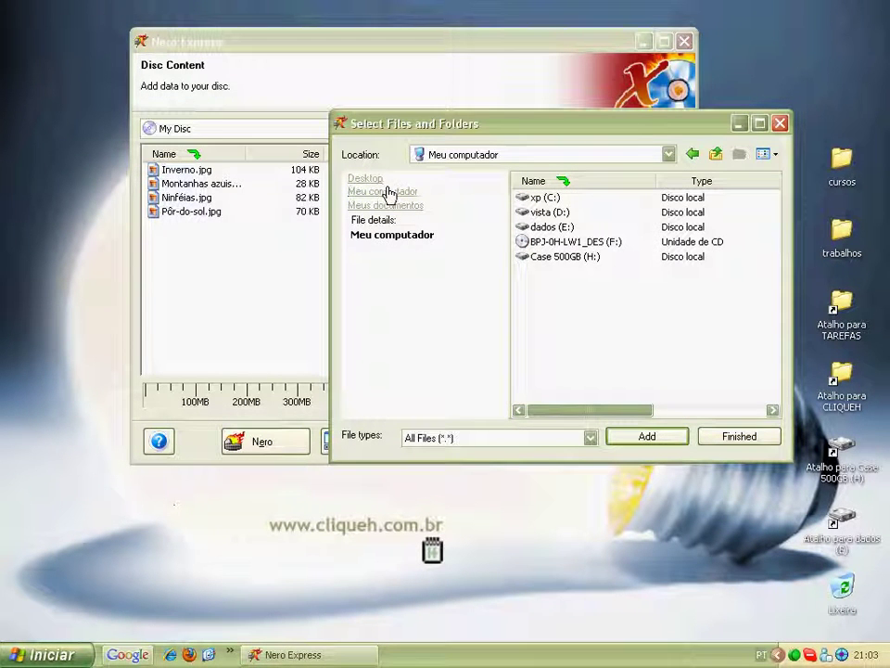
double_click(553, 227)
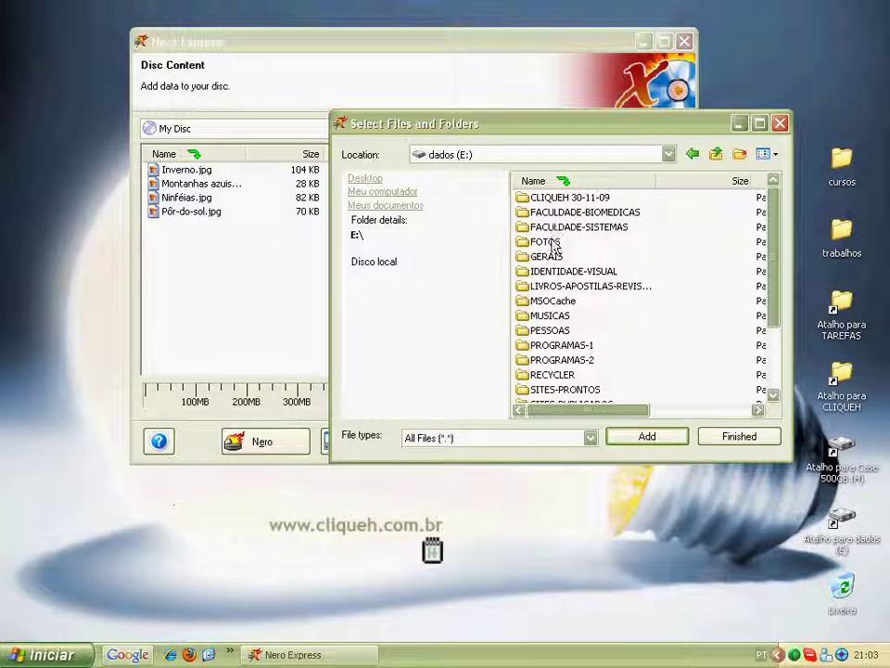
double_click(556, 315)
scroll(561, 325, "down", 2)
scroll(556, 311, "up", 2)
left_click(542, 287)
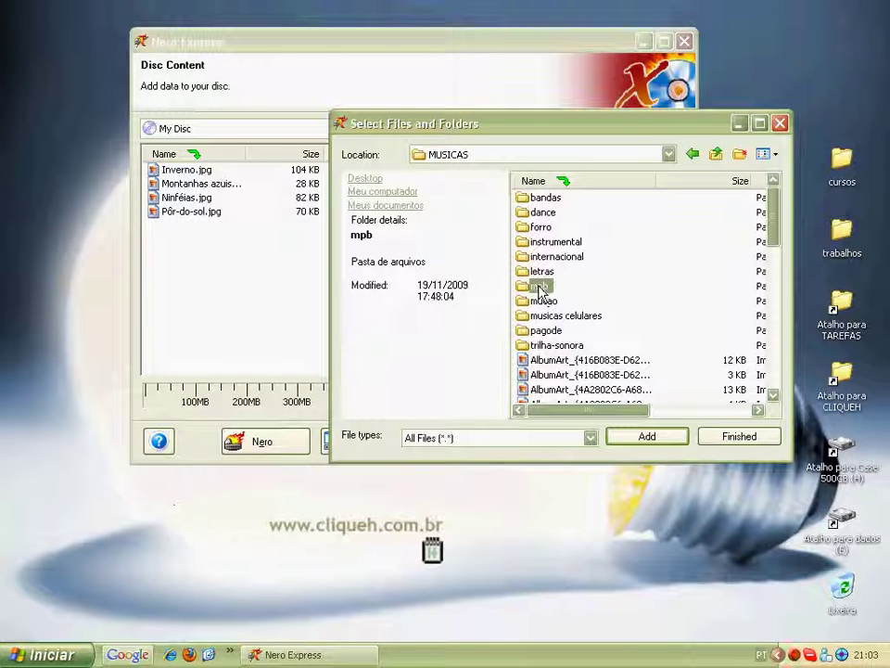
left_click_drag(539, 290, 284, 268)
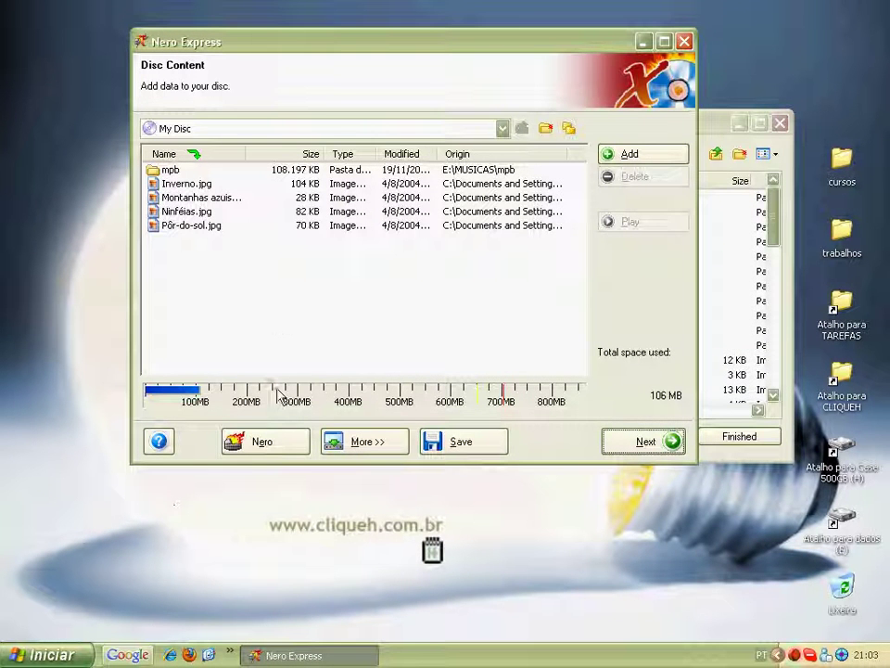
- Add the first five AlbumArt images from the forro folder in MUSICAS to the disc and finish the file selection
left_click(719, 242)
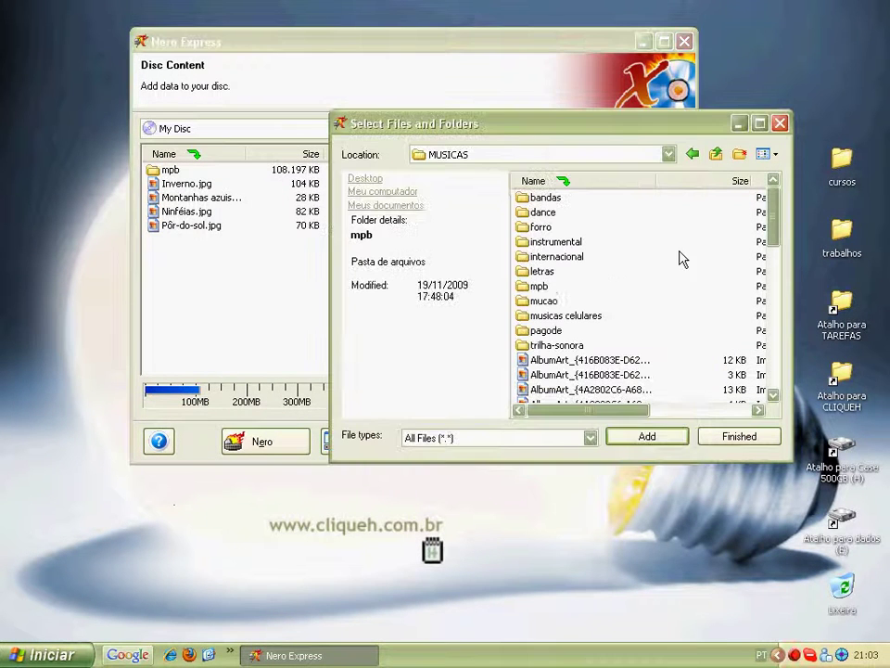
double_click(545, 226)
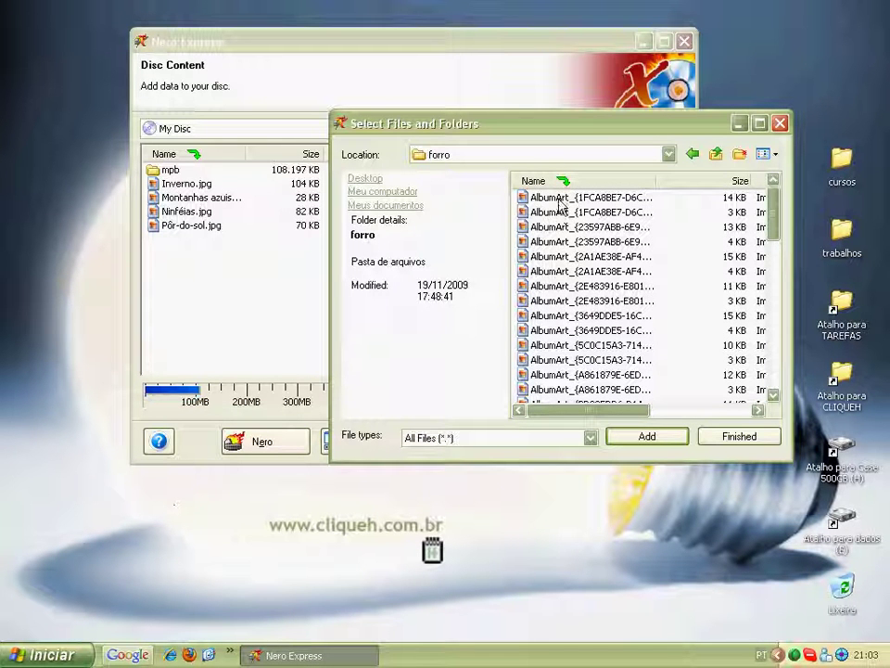
left_click(559, 200)
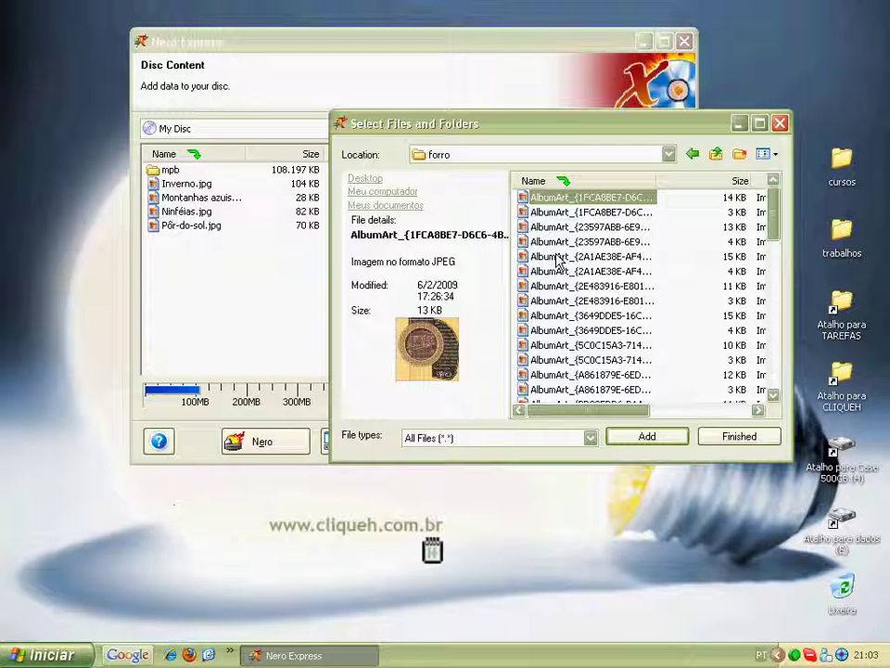
left_click(557, 263, "shift")
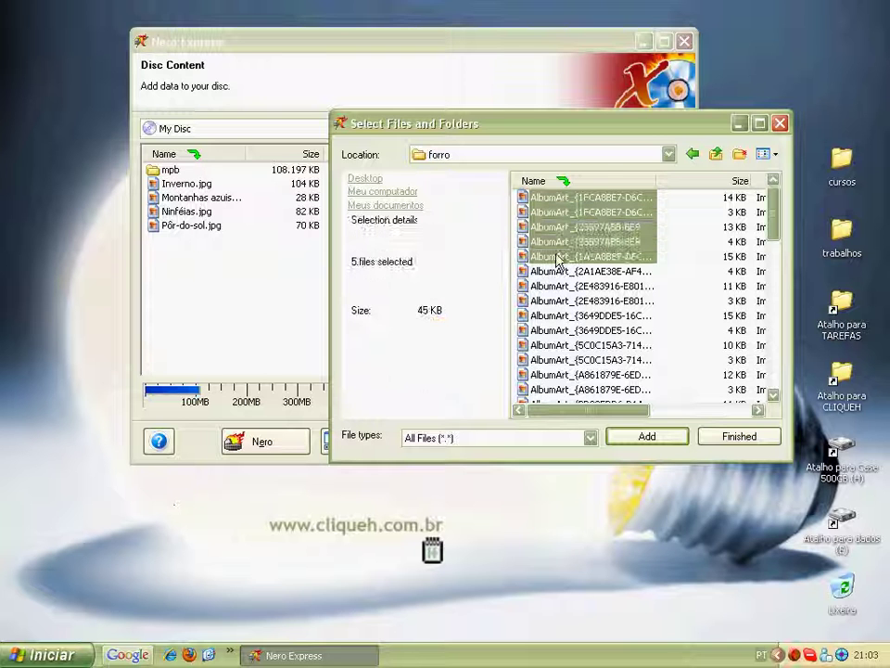
left_click(670, 437)
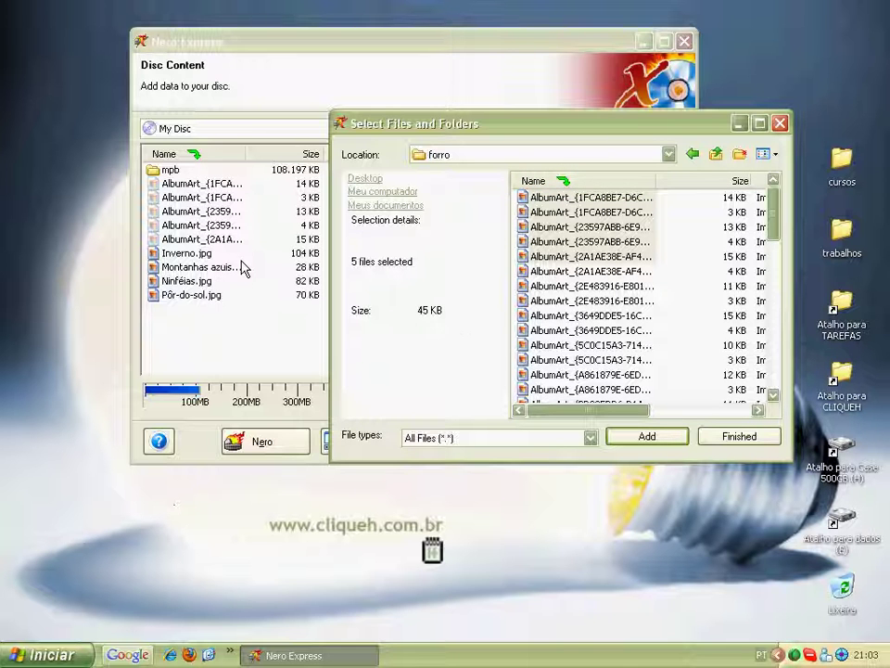
left_click(752, 439)
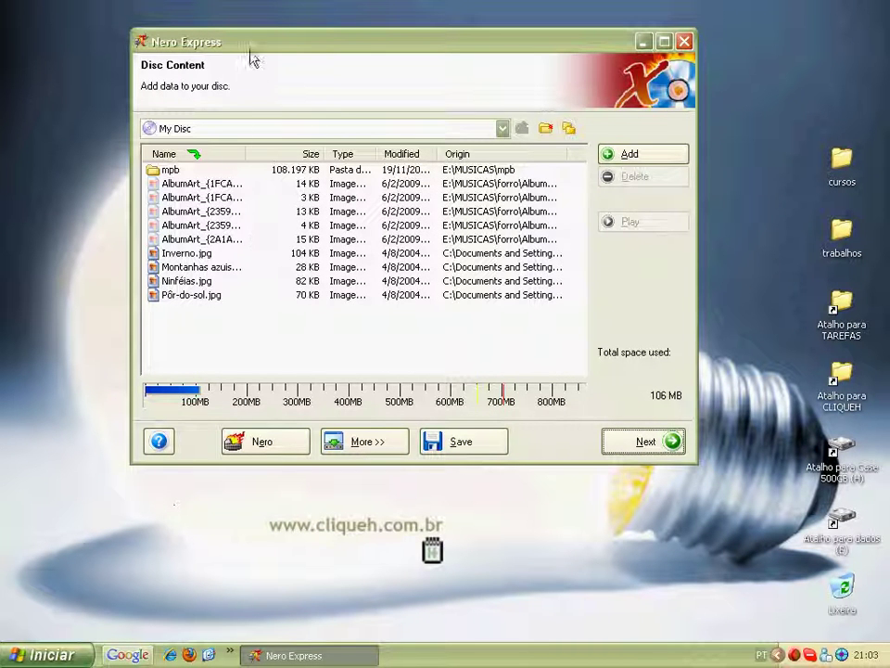
- Reposition the compilation window clear of the desktop folders and add the trabalhos and cursos folders to the disc content
left_click_drag(252, 42, 225, 42)
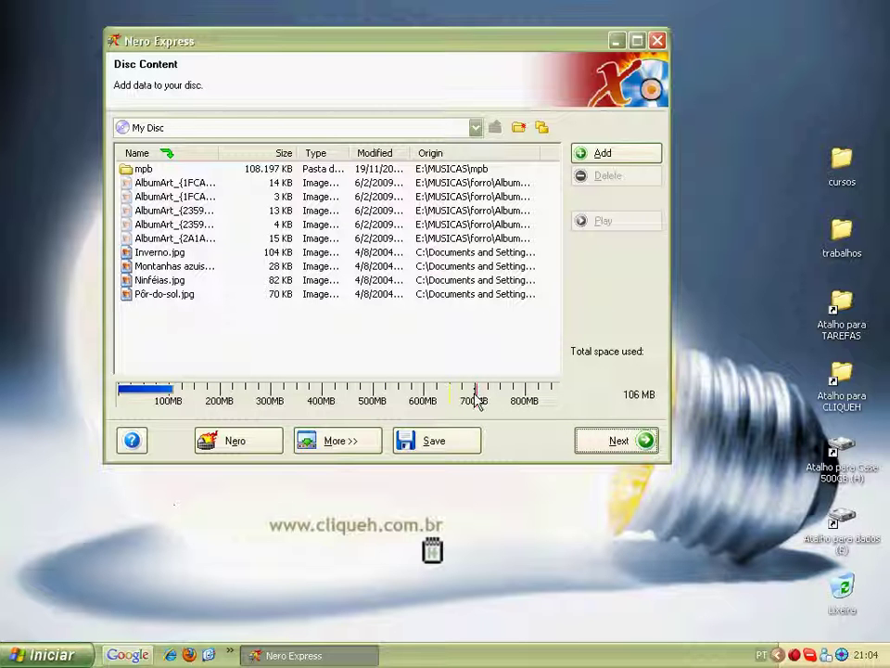
left_click_drag(532, 37, 425, 39)
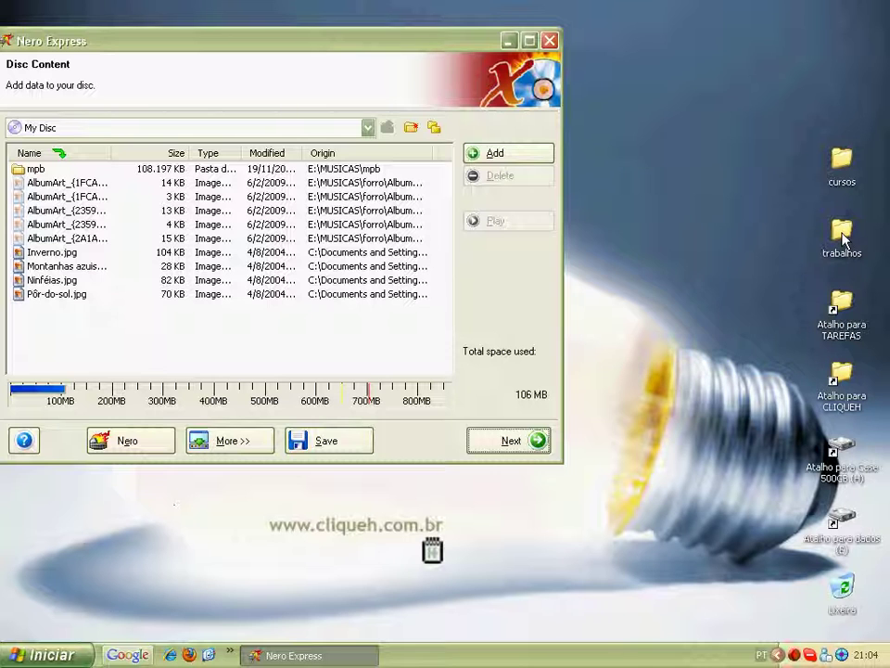
left_click_drag(446, 40, 509, 43)
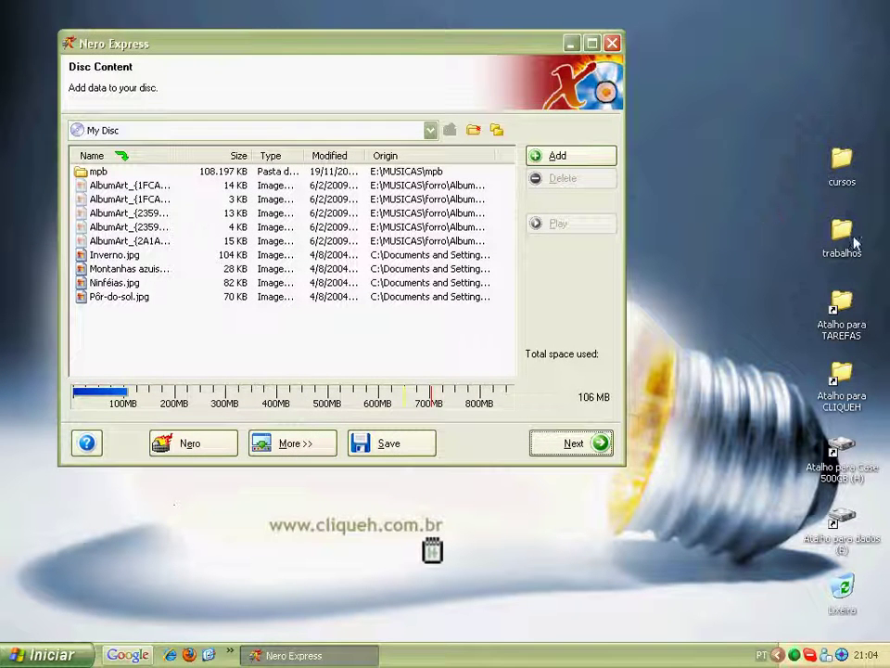
left_click(841, 235)
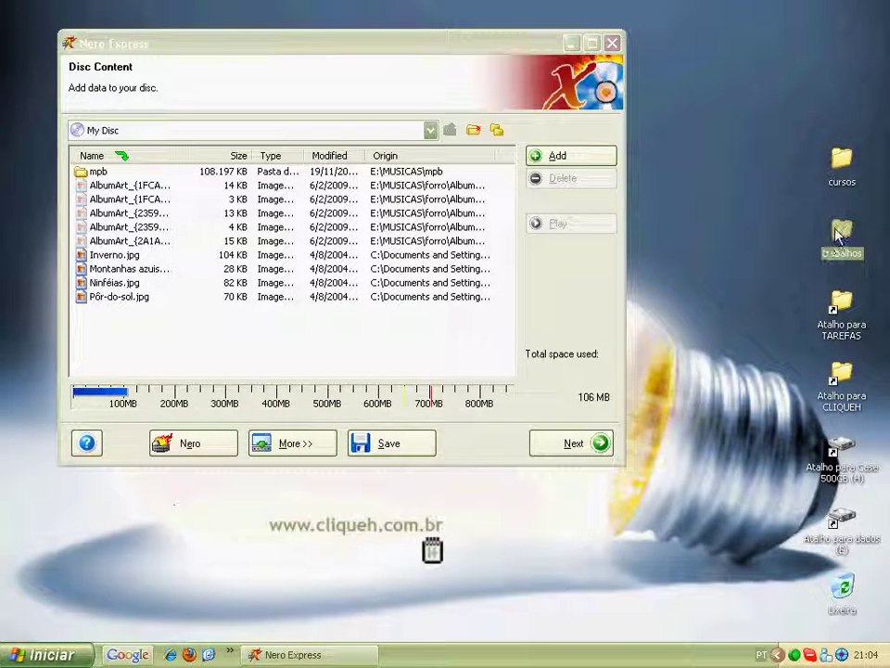
left_click_drag(839, 236, 257, 332)
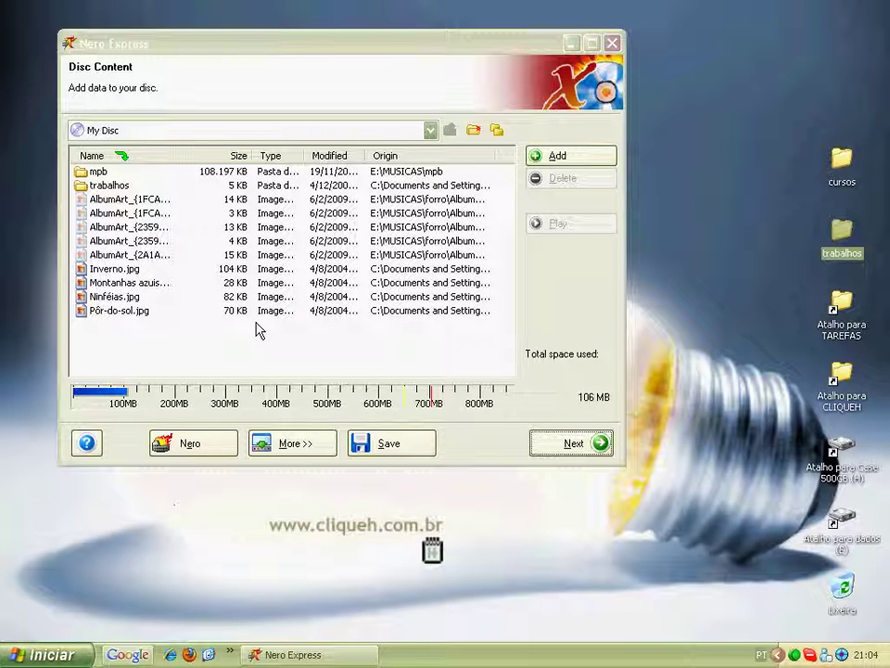
left_click(844, 167)
left_click_drag(844, 167, 280, 344)
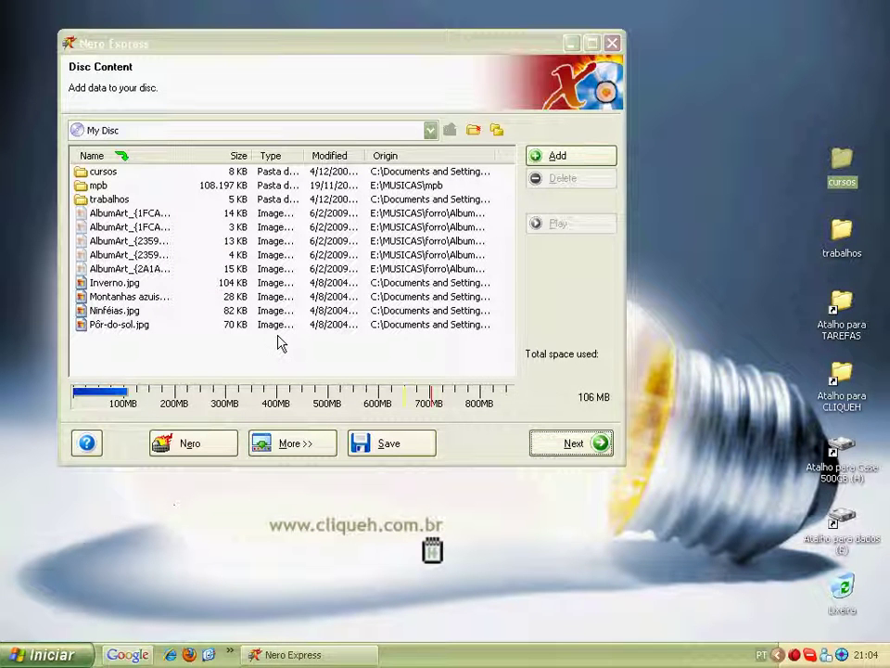
- Proceed to the final burn settings, go back to review the disc content, and return to the settings
left_click(585, 445)
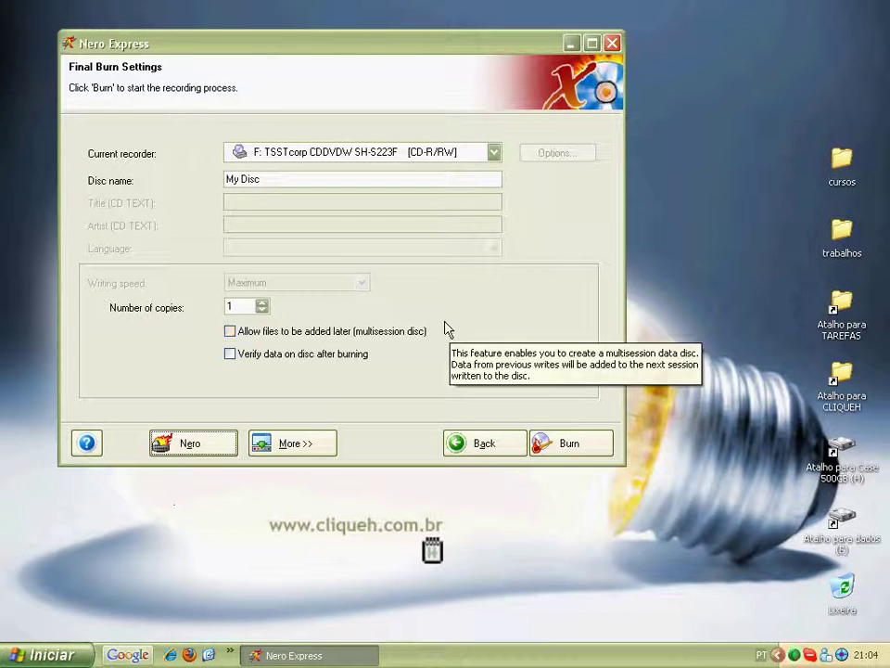
mouse_move(251, 340)
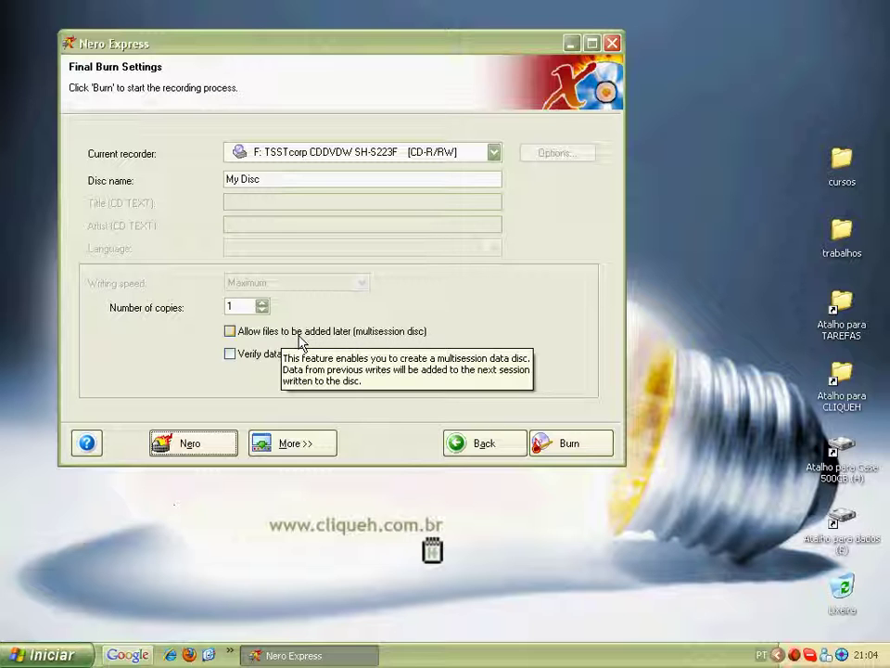
left_click(481, 443)
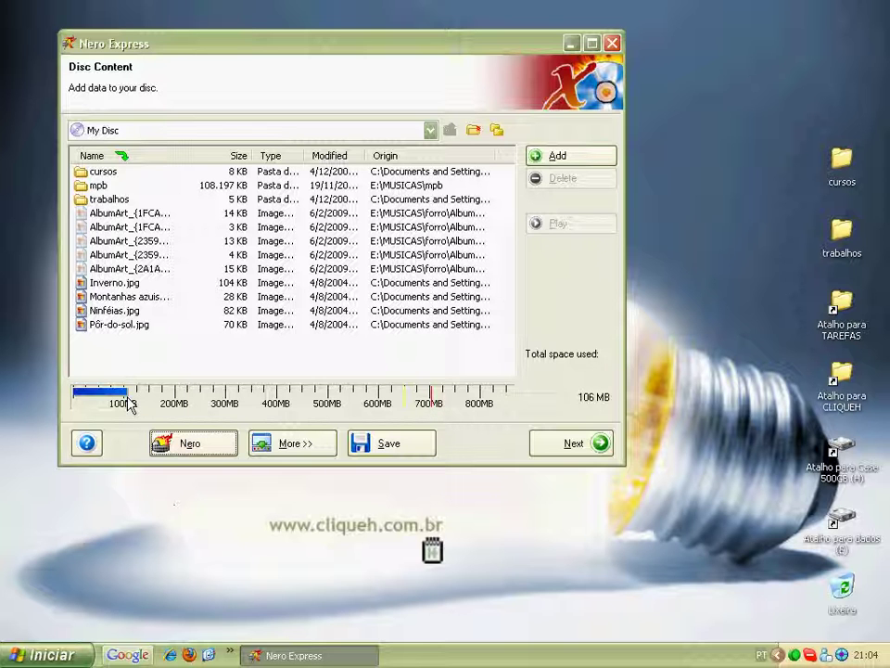
left_click(571, 453)
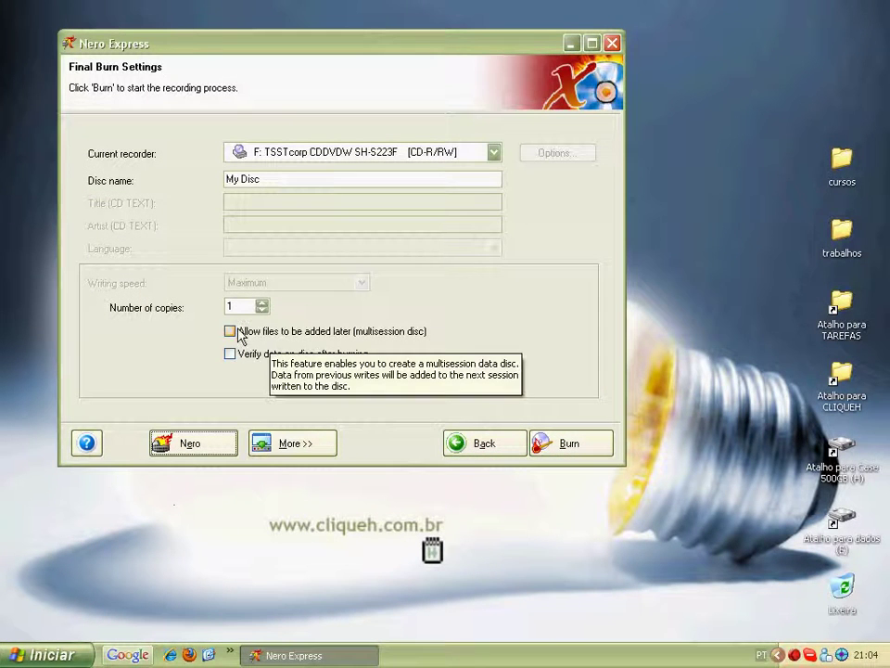
- Try the multisession option on and off, and with it off set the number of copies to 5
left_click(230, 332)
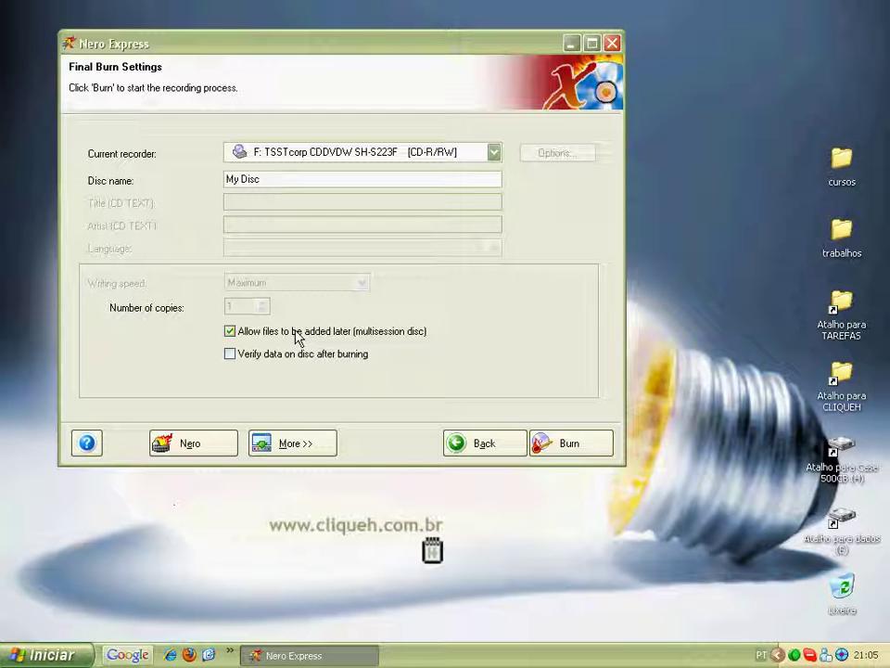
left_click(295, 332)
left_click(295, 332)
left_click(295, 332)
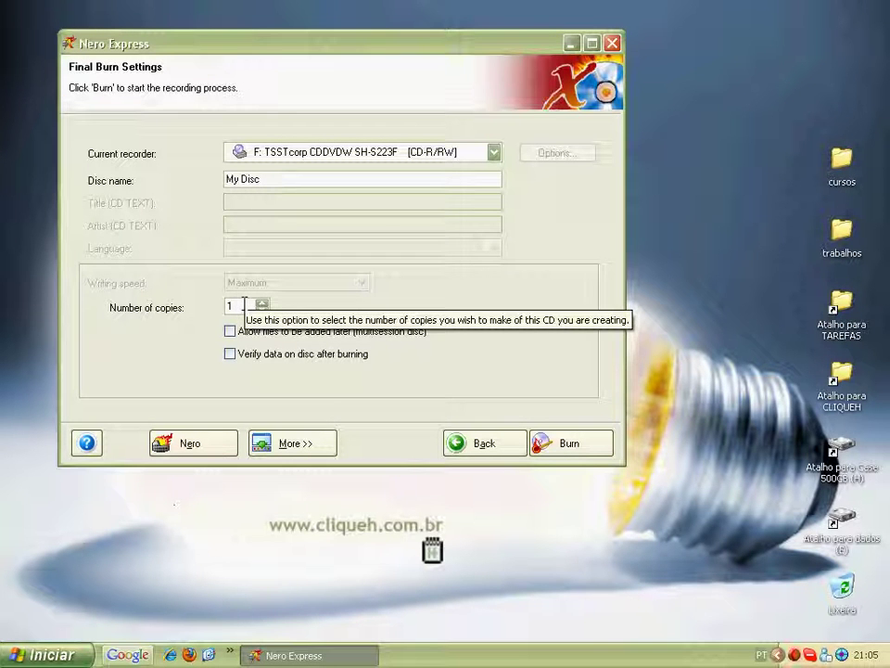
left_click(294, 332)
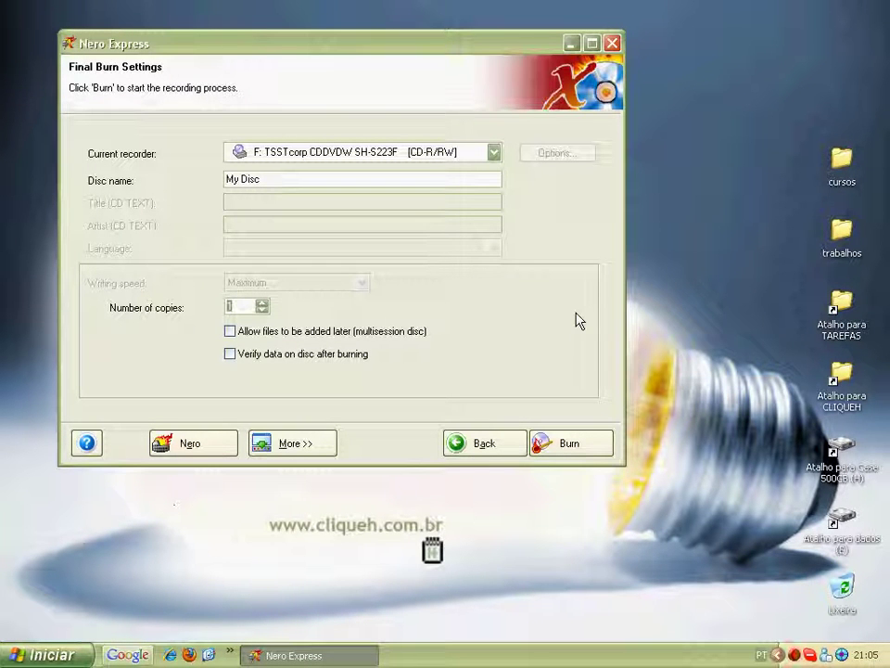
type("5")
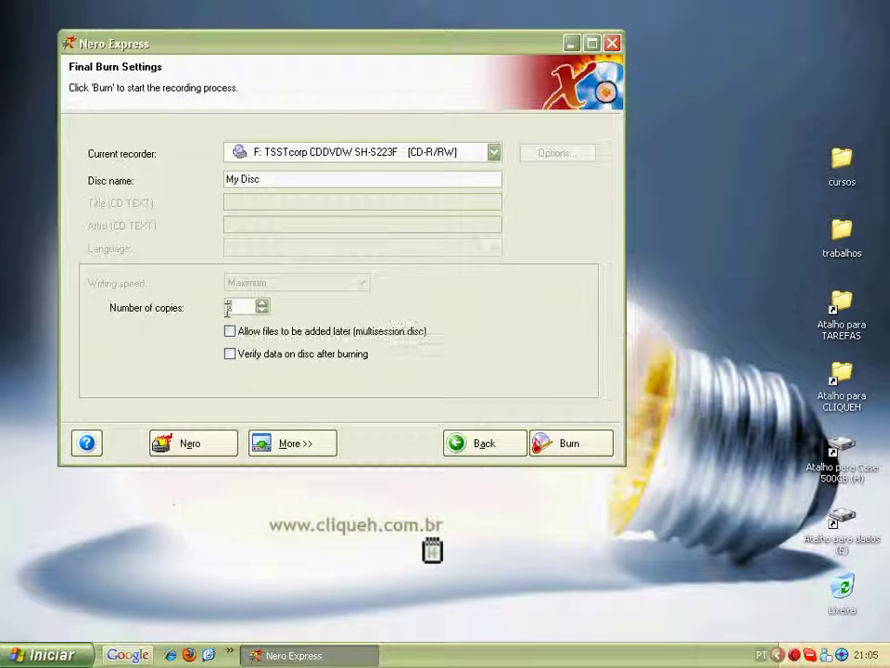
- Allow files to be added to the disc in further sessions and start burning the compilation
left_click(231, 333)
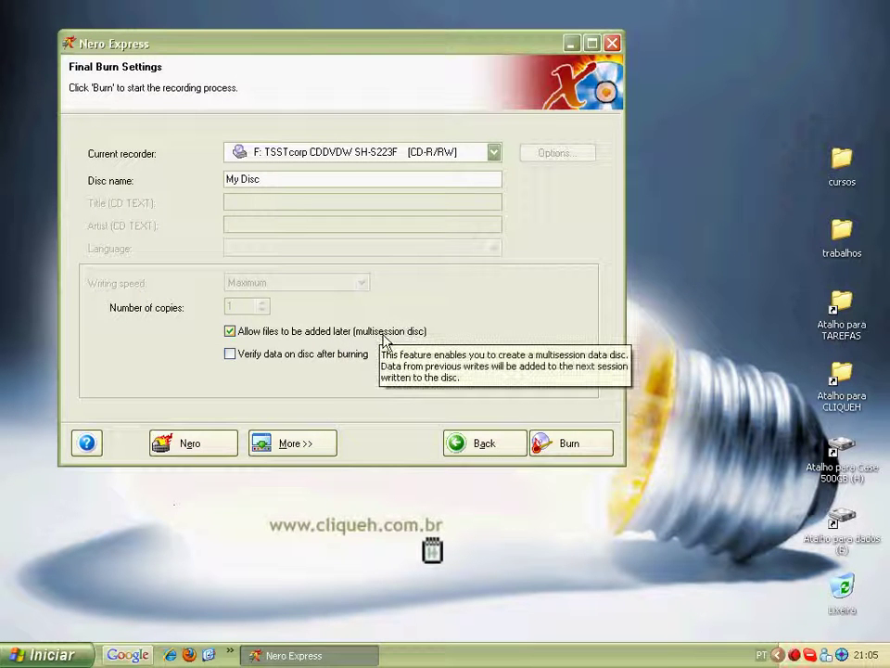
left_click(572, 445)
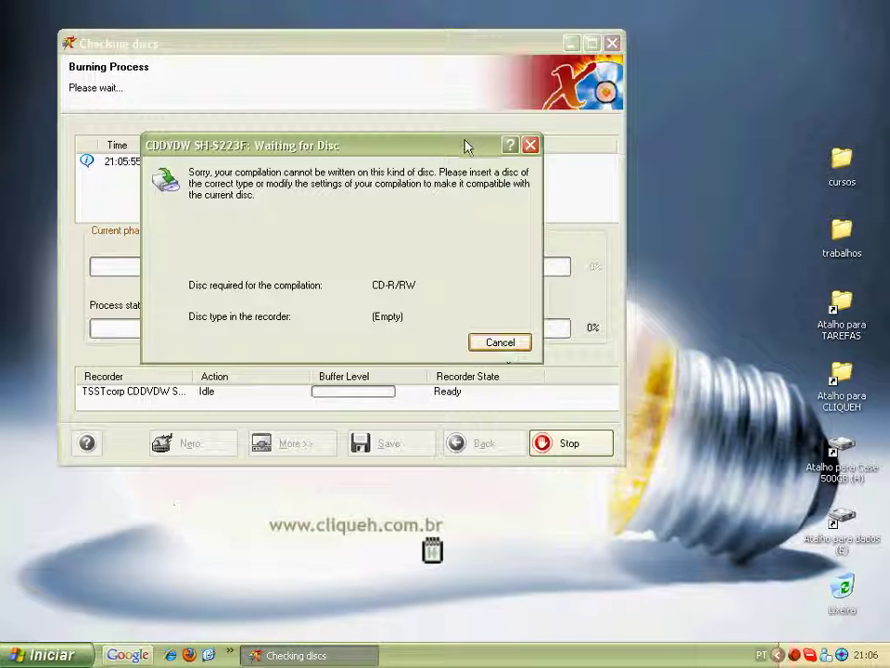
- Move the waiting-for-disc dialog aside, cancel the burn, dismiss the abort notice and exit Nero Express
left_click_drag(470, 145, 560, 73)
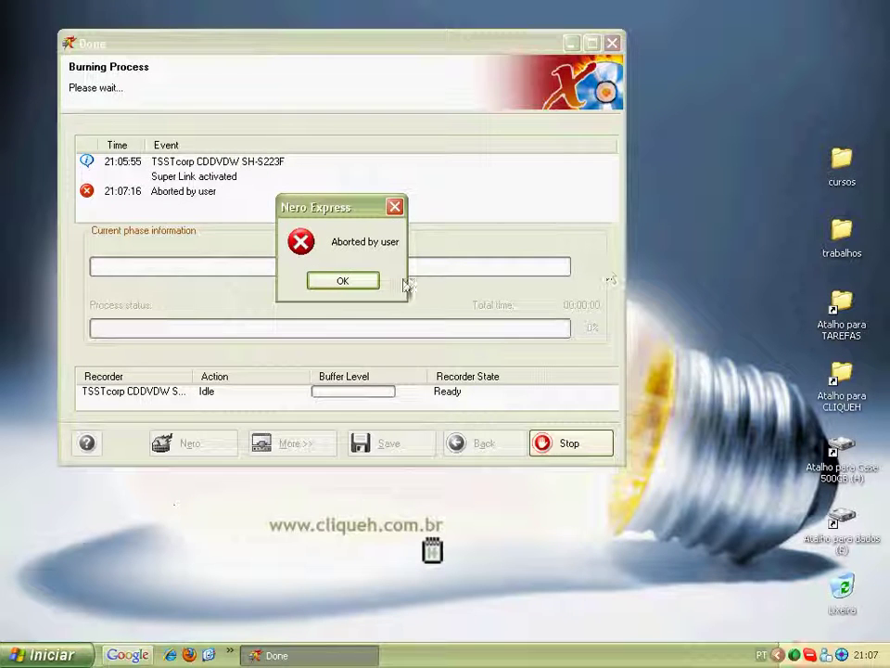
left_click(343, 281)
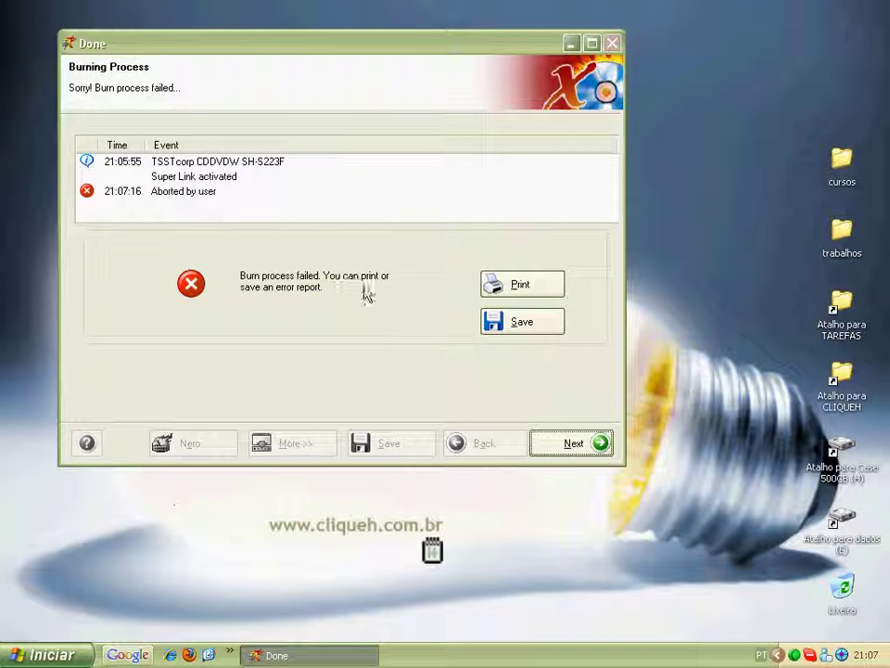
left_click(549, 443)
left_click(565, 445)
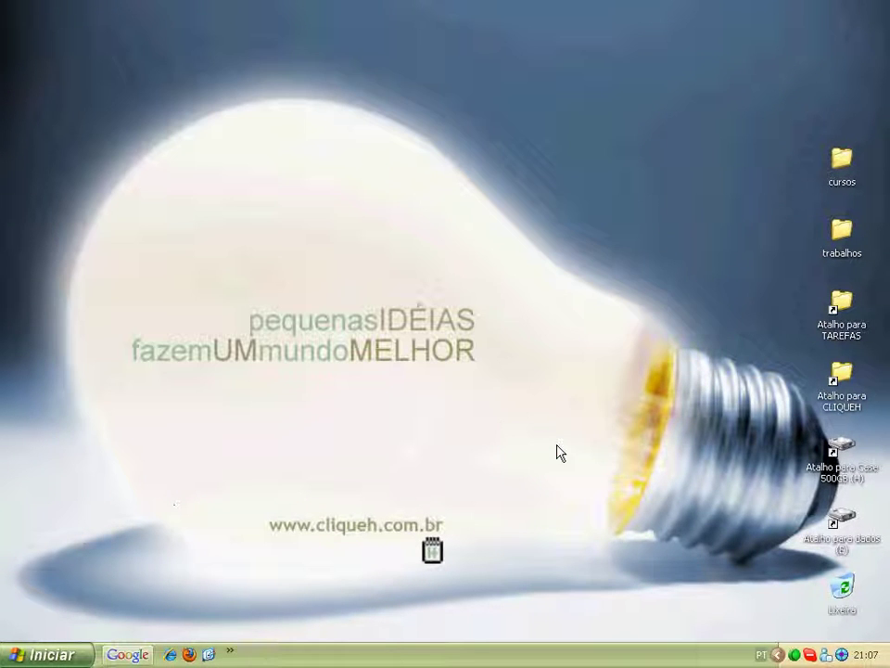